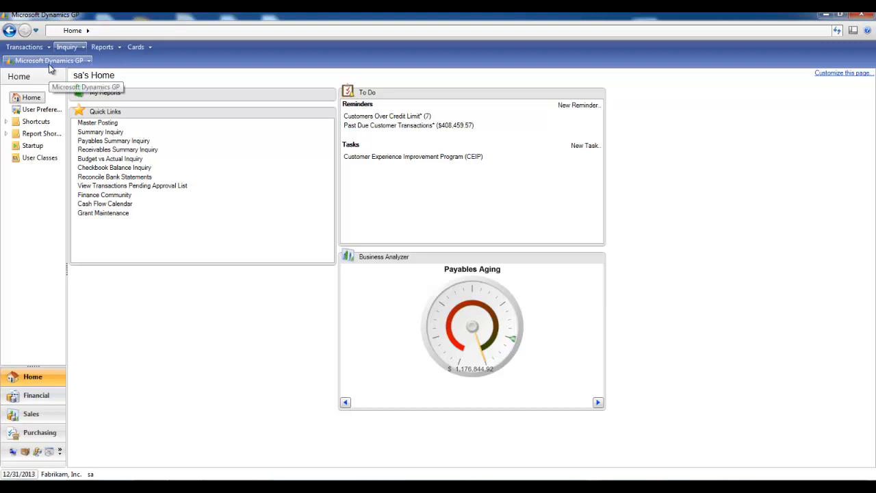
Open SmartList and display the default Accounts list in the Financial category.
{"action": "left_click", "coordinate": [49, 61]}
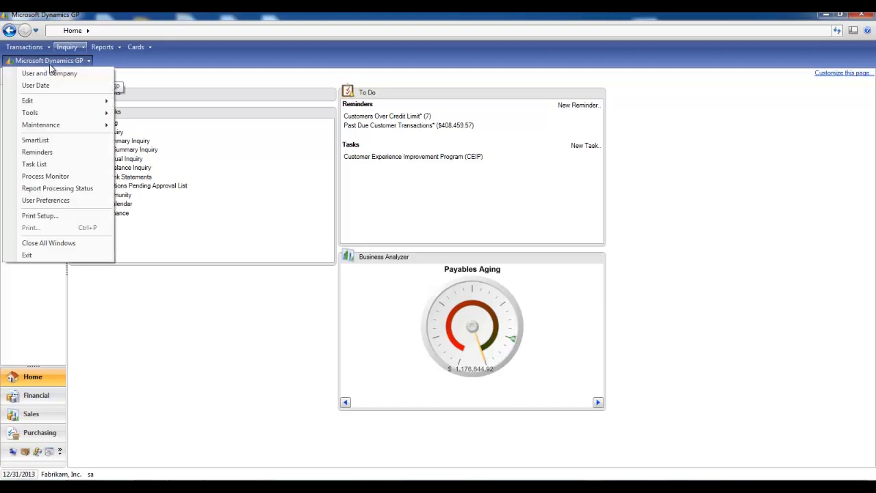
{"action": "left_click", "coordinate": [41, 143]}
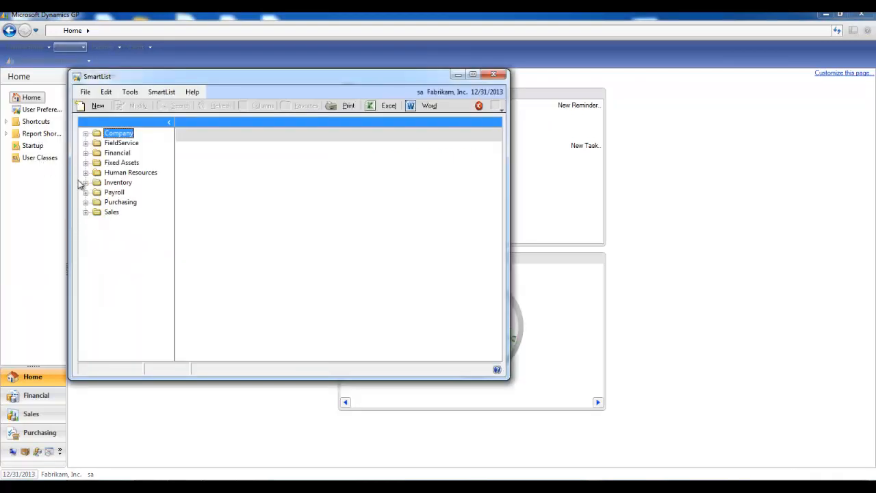
{"action": "left_click", "coordinate": [85, 153]}
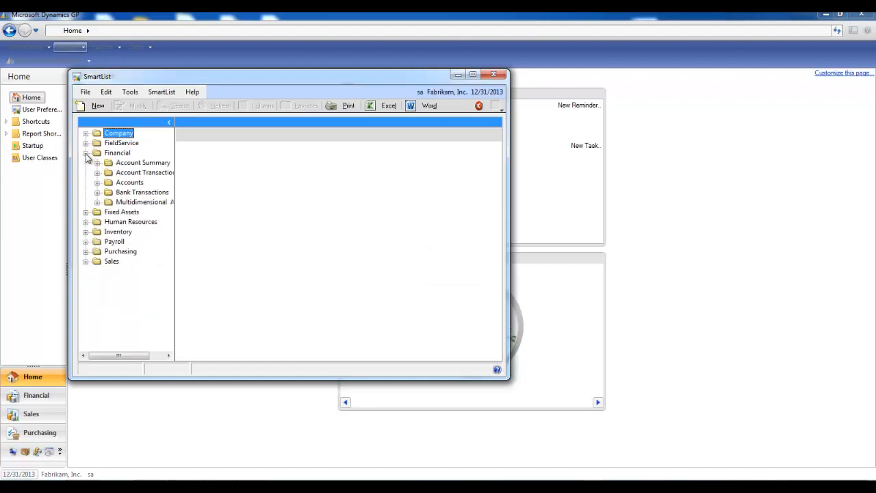
{"action": "left_click", "coordinate": [98, 182]}
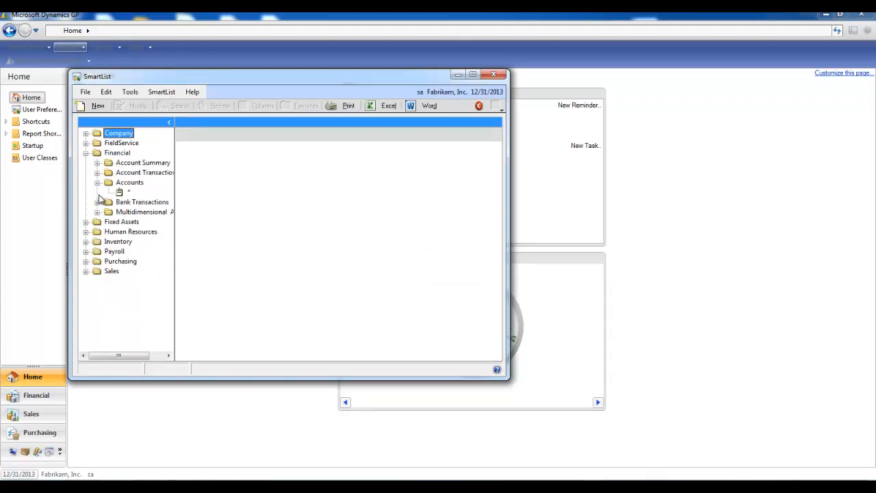
{"action": "left_click", "coordinate": [127, 193]}
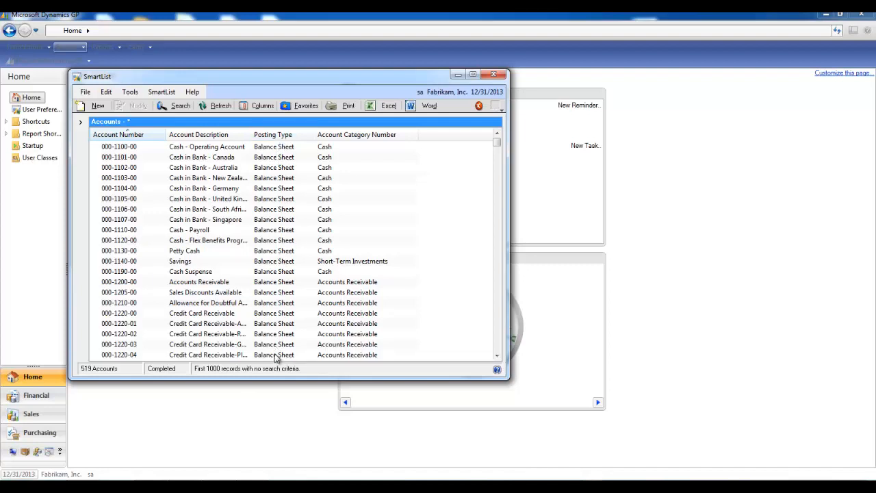
Review the accounts' posting types, inspect the general Sales account's maintenance record, and close it and SmartList.
{"action": "left_click_drag", "start_coordinate": [499, 144], "coordinate": [506, 219]}
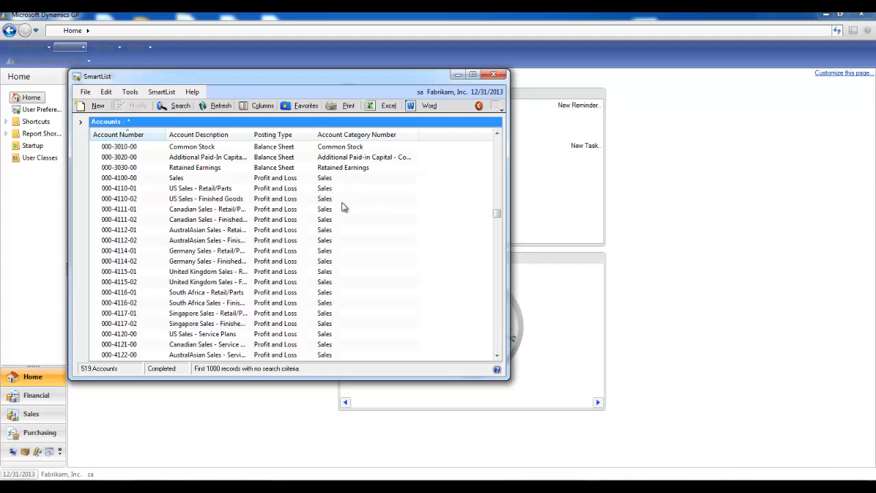
{"action": "double_click", "coordinate": [279, 179]}
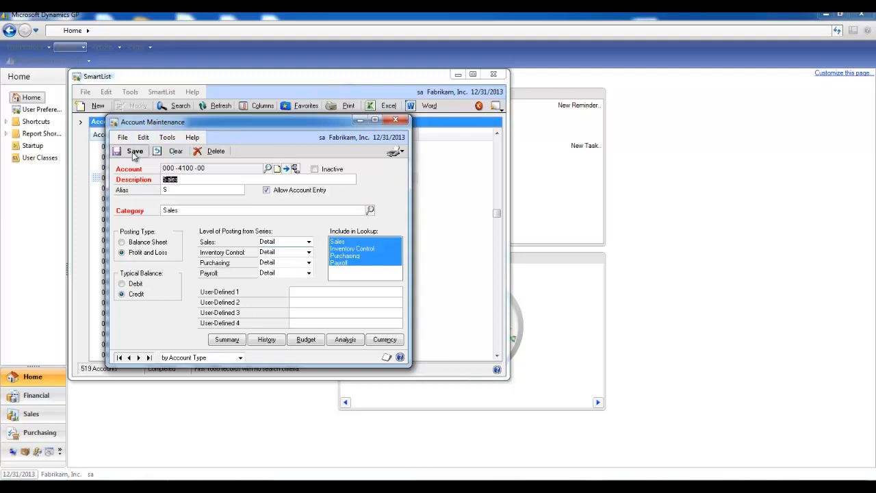
{"action": "left_click", "coordinate": [395, 120]}
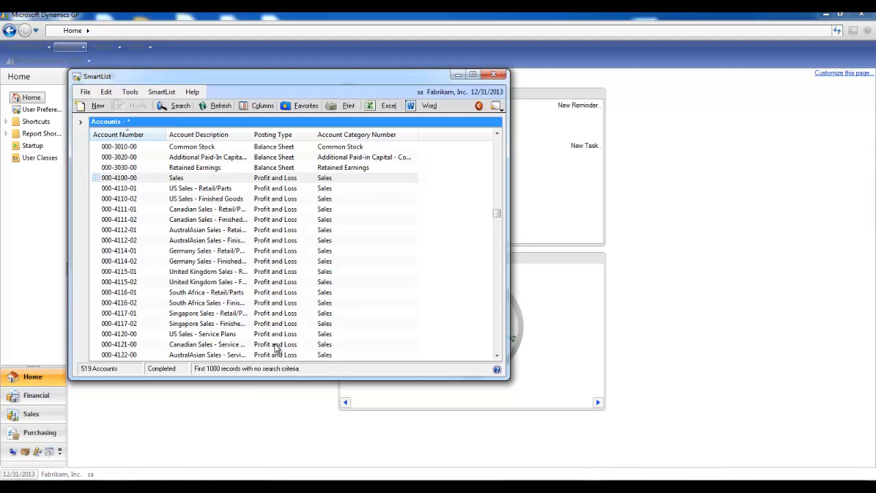
{"action": "left_click", "coordinate": [497, 75]}
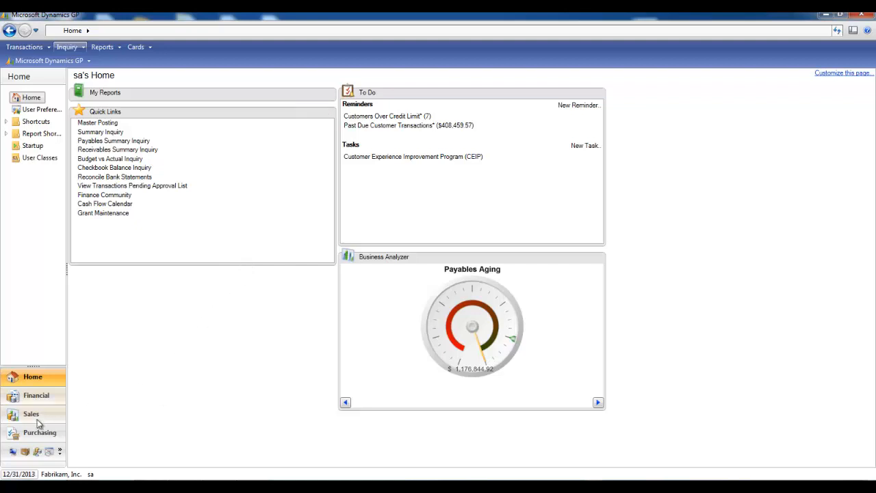
Examine the 2013 periods in the company's Fiscal Periods Setup under Administration, and close the window.
{"action": "left_click", "coordinate": [12, 452]}
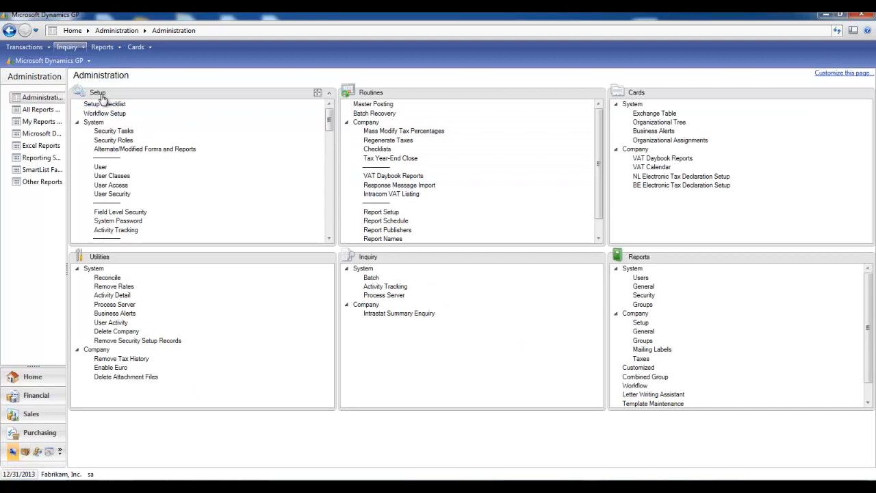
{"action": "left_click_drag", "start_coordinate": [330, 119], "coordinate": [328, 164]}
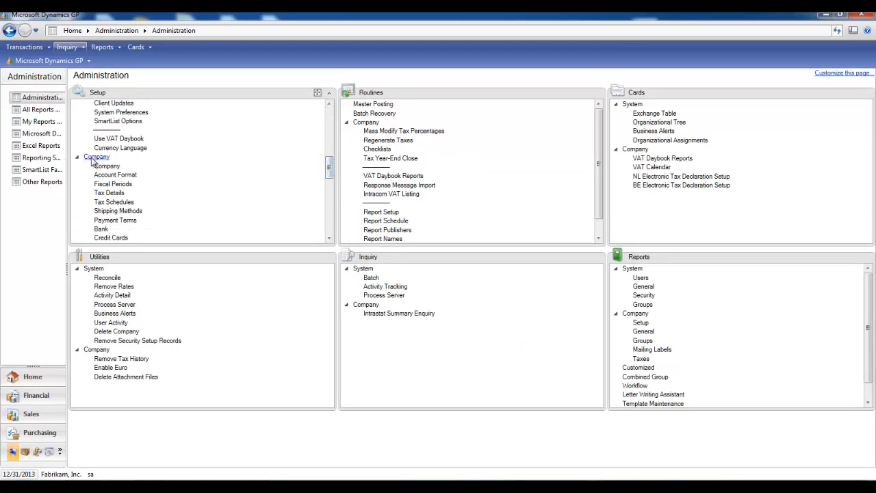
{"action": "left_click", "coordinate": [127, 184]}
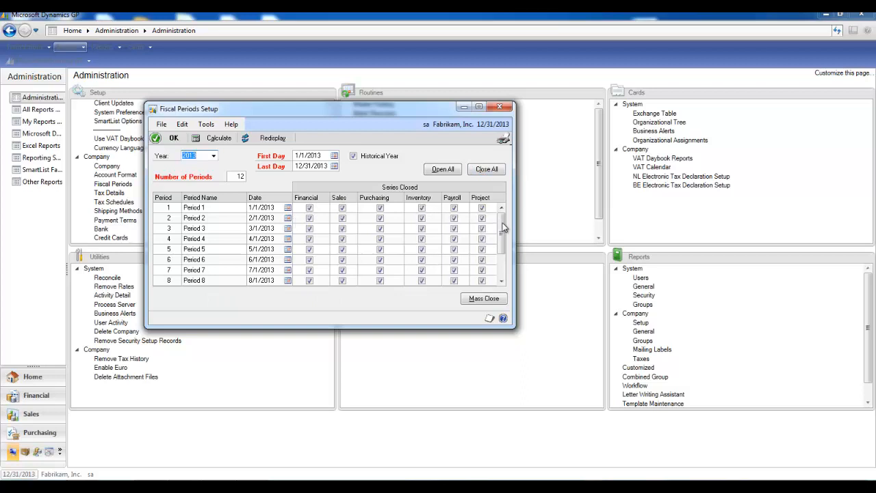
{"action": "left_click_drag", "start_coordinate": [501, 223], "coordinate": [502, 274]}
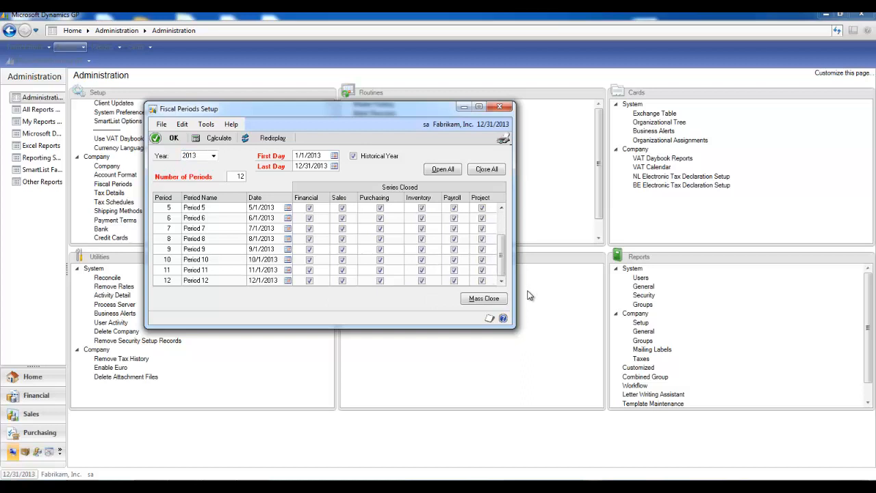
{"action": "left_click", "coordinate": [173, 139]}
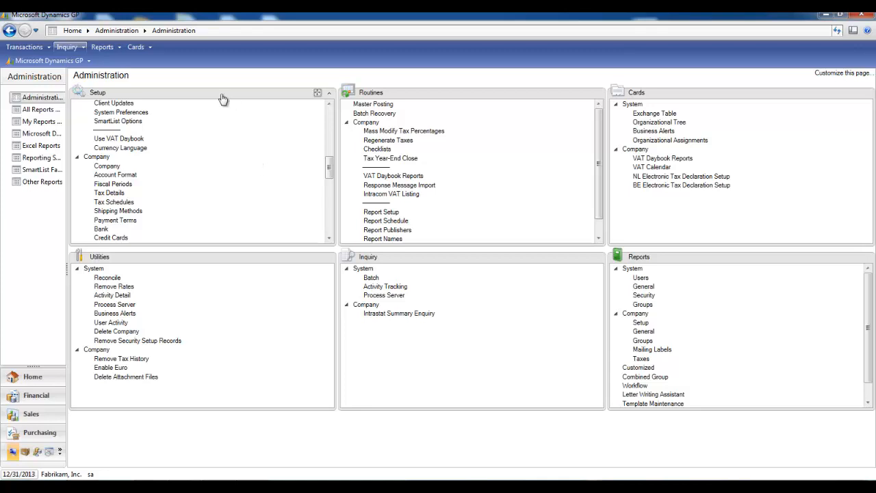
Add all logical tables of the Financial and Sales series to the Check Links selection.
{"action": "left_click", "coordinate": [72, 62]}
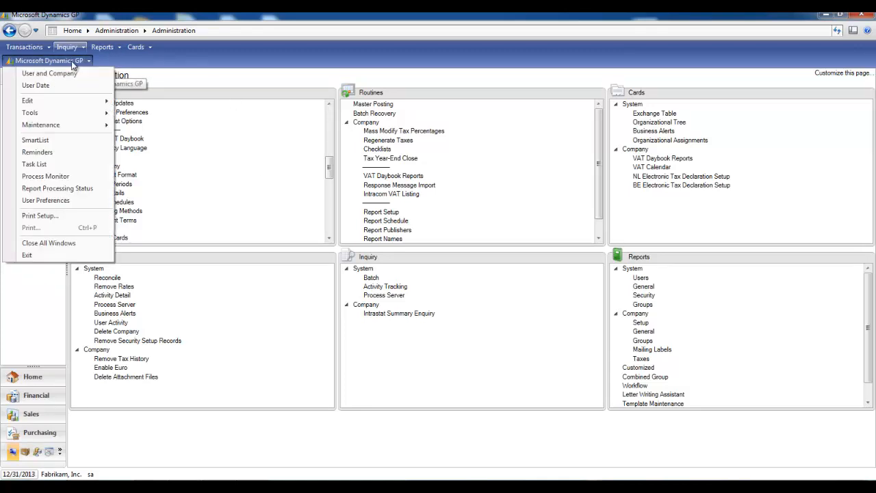
{"action": "mouse_move", "coordinate": [59, 124]}
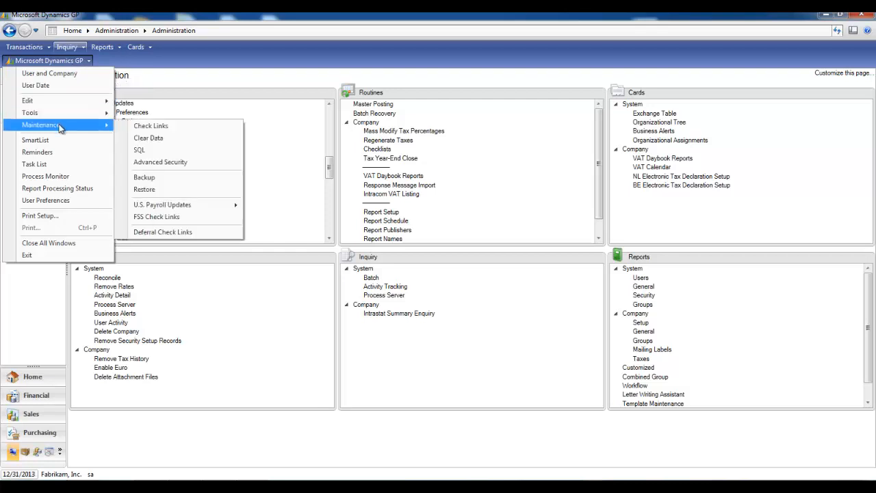
{"action": "left_click", "coordinate": [143, 128]}
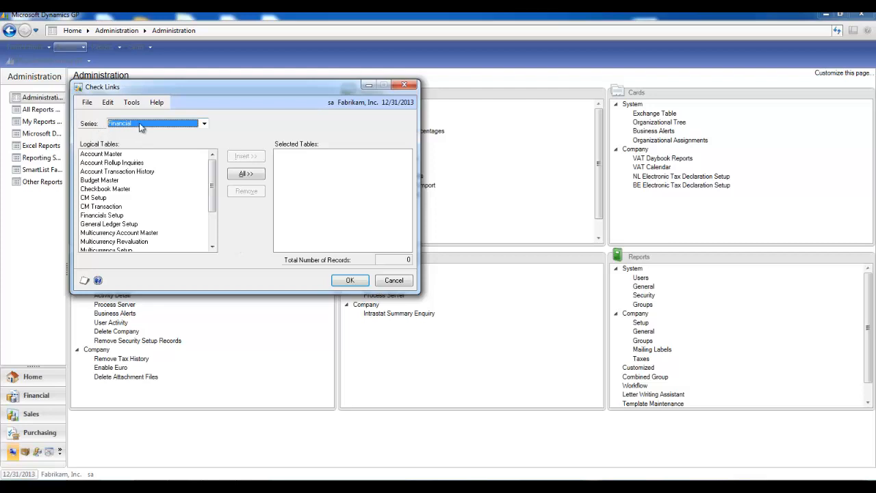
{"action": "left_click", "coordinate": [246, 174]}
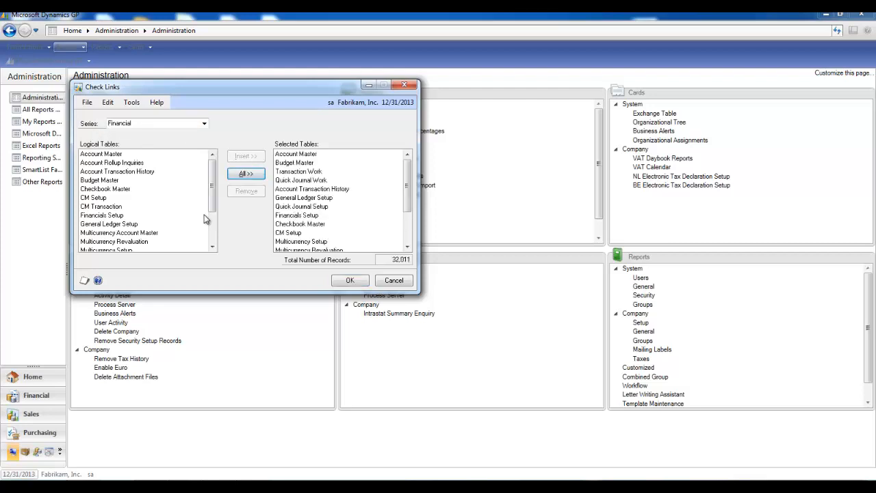
{"action": "left_click", "coordinate": [204, 123]}
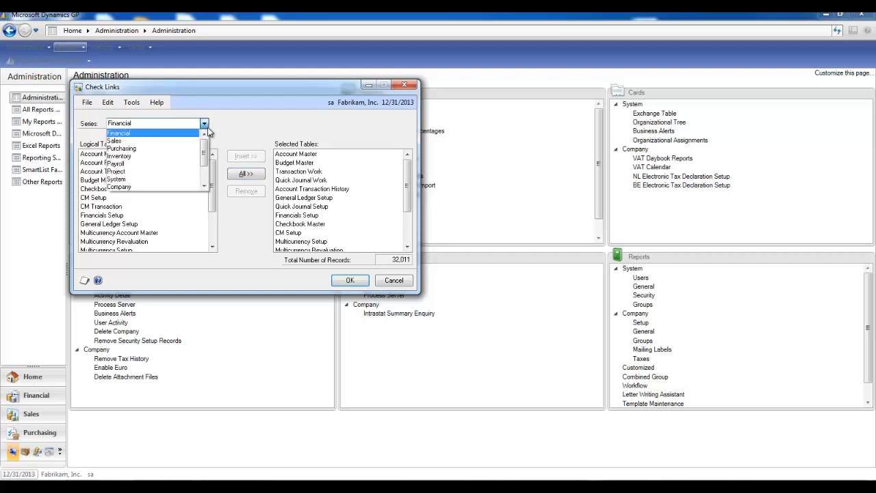
{"action": "left_click", "coordinate": [141, 141]}
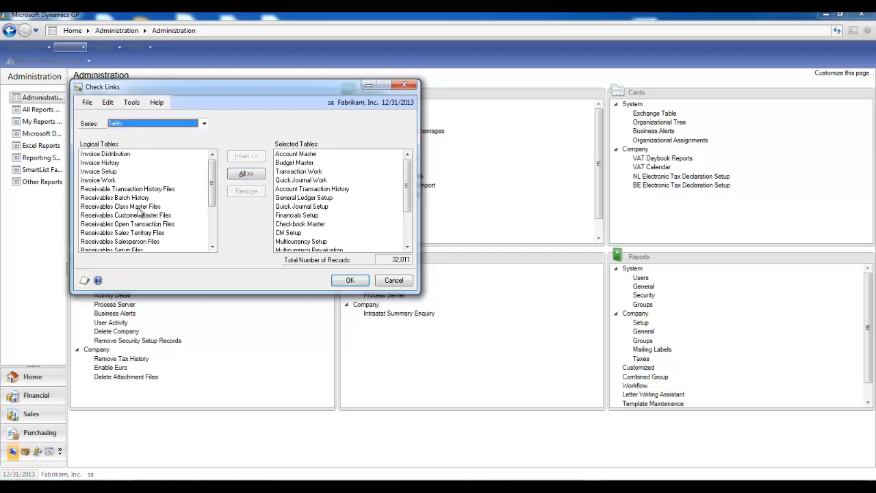
{"action": "left_click", "coordinate": [243, 174]}
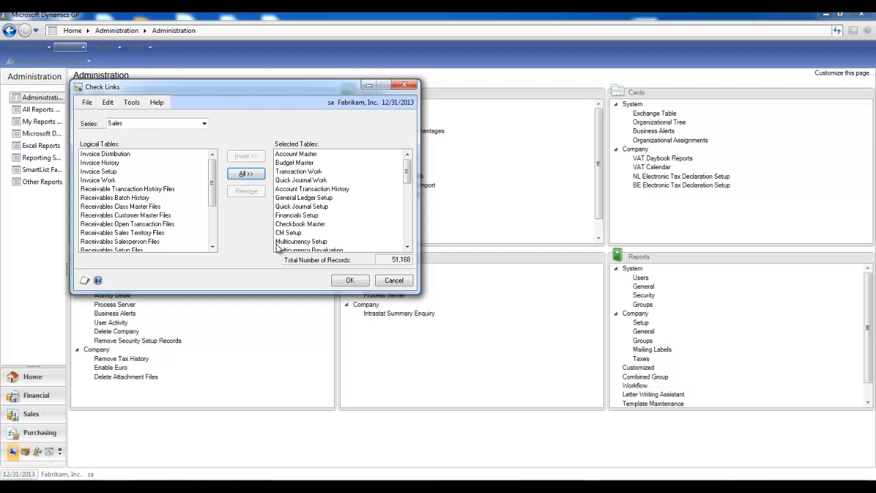
Close Check Links without choosing another series and discard the selected tables.
{"action": "left_click", "coordinate": [204, 125]}
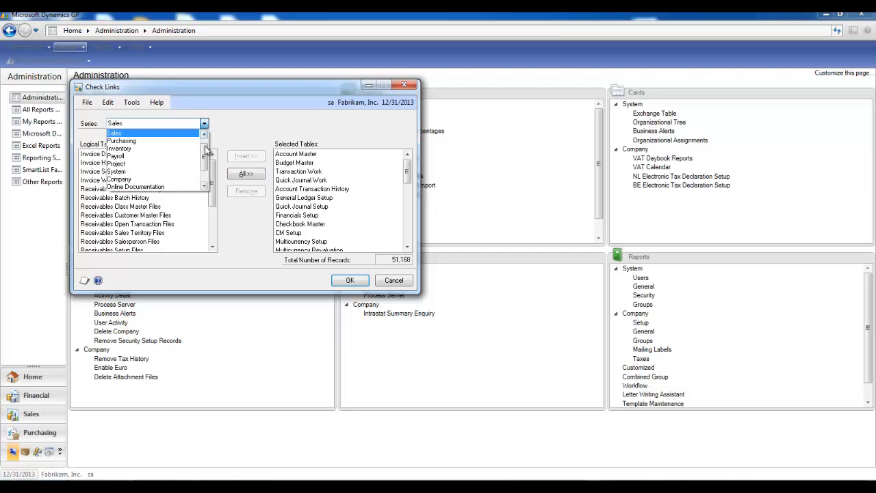
{"action": "left_click_drag", "start_coordinate": [206, 147], "coordinate": [205, 142]}
{"action": "left_click", "coordinate": [247, 119]}
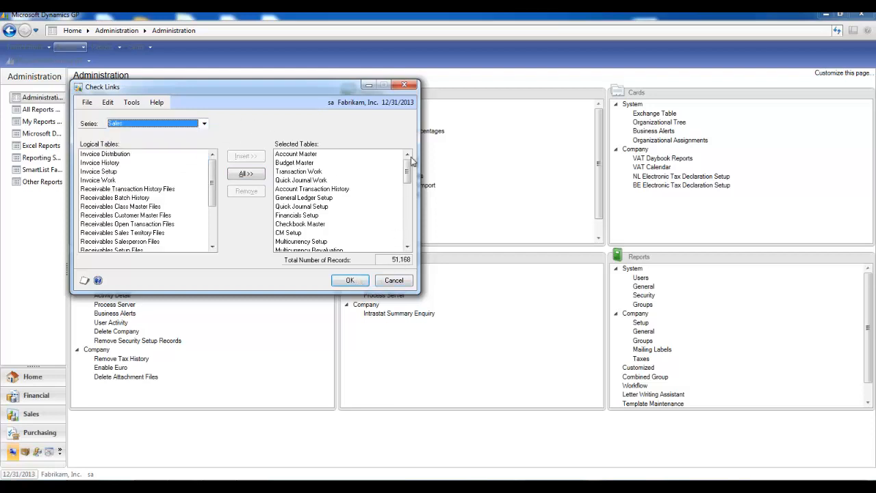
{"action": "left_click", "coordinate": [403, 87]}
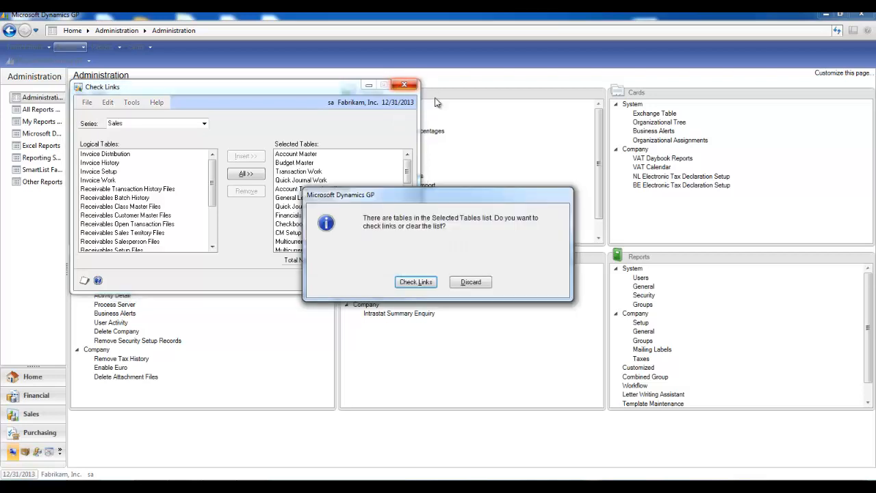
{"action": "left_click", "coordinate": [471, 282]}
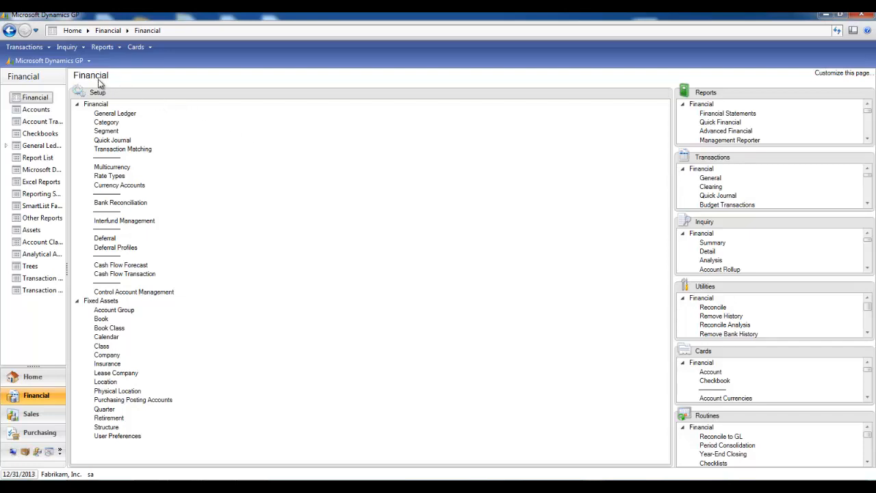
Review the retained earnings, maintain history and posting options in General Ledger Setup, and close the window.
{"action": "left_click", "coordinate": [113, 114]}
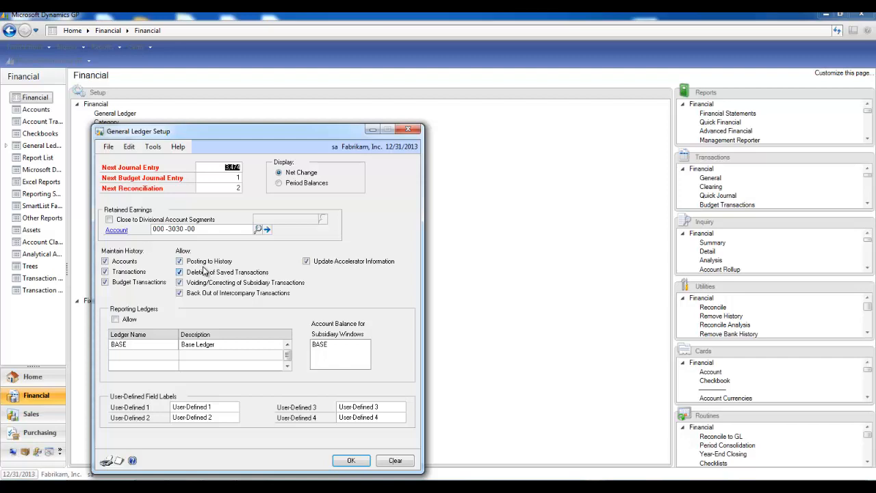
{"action": "left_click", "coordinate": [351, 461]}
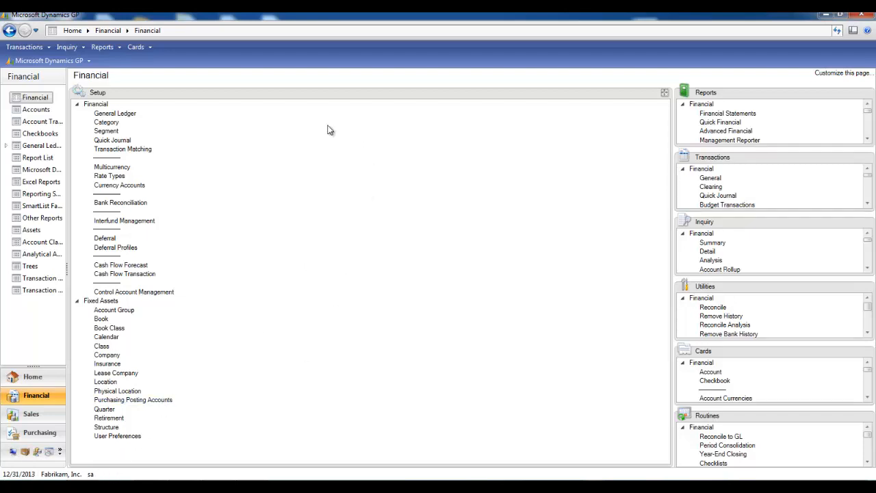
Open the company backup utility, entering the system password to gain access.
{"action": "left_click", "coordinate": [72, 68]}
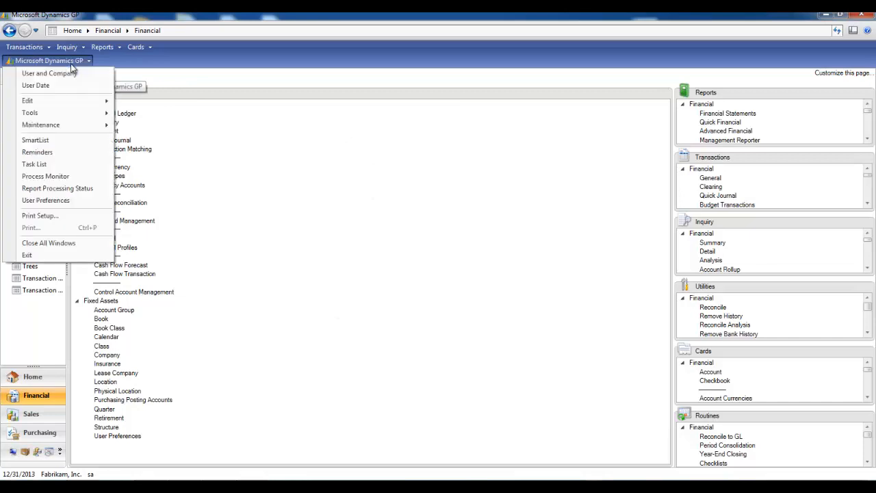
{"action": "mouse_move", "coordinate": [50, 128]}
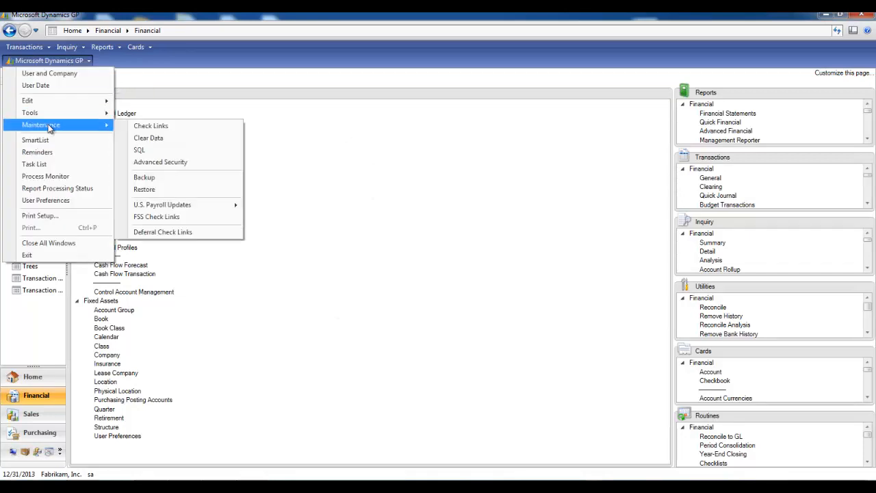
{"action": "left_click", "coordinate": [147, 178]}
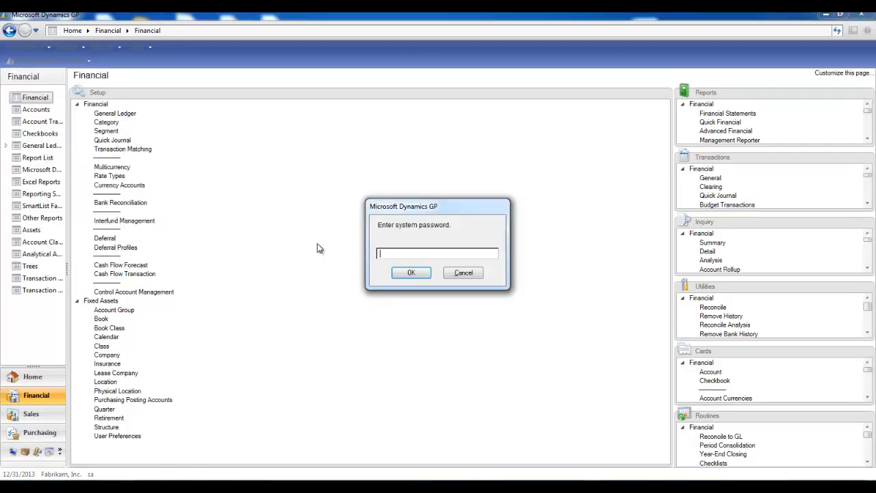
{"action": "type", "text": "••••••••"}
{"action": "key", "text": "Return"}
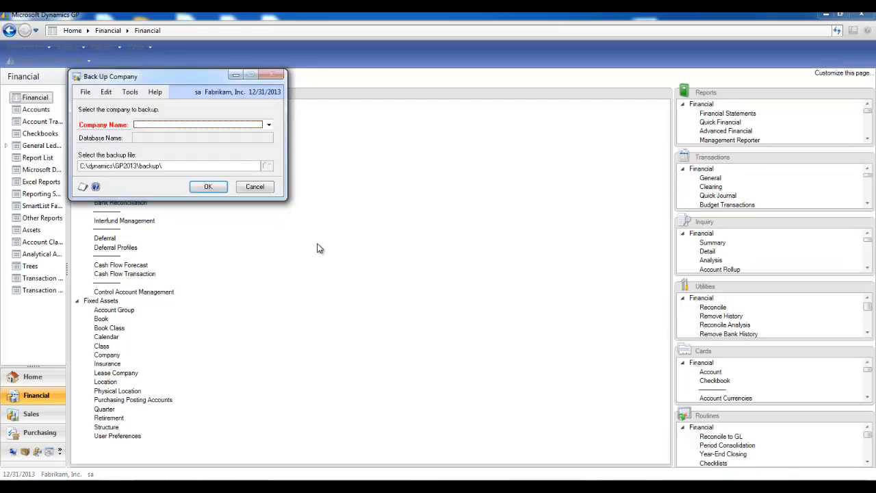
Select Fabrikam, Inc. as the company to back up, and cancel the backup.
{"action": "left_click", "coordinate": [269, 124]}
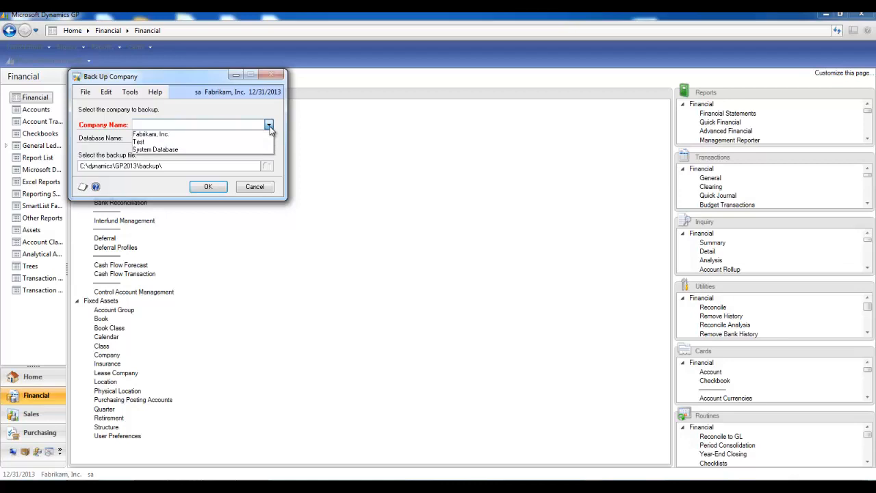
{"action": "left_click", "coordinate": [162, 135]}
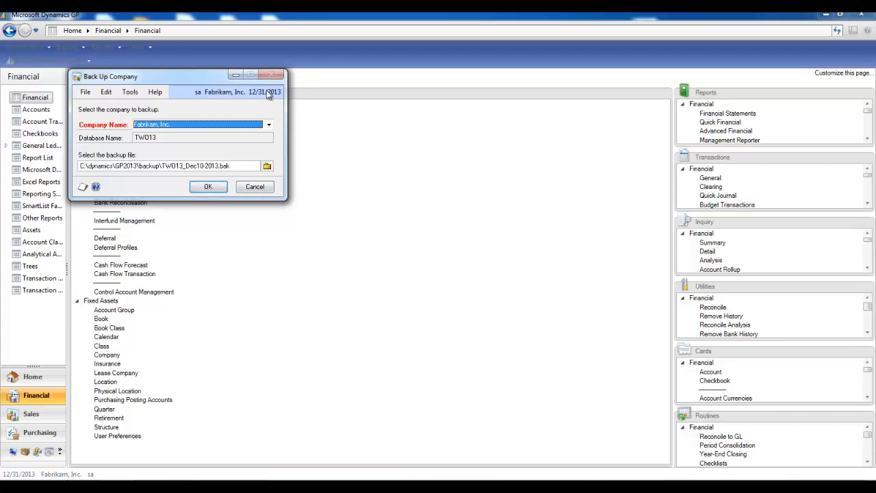
{"action": "left_click", "coordinate": [269, 188]}
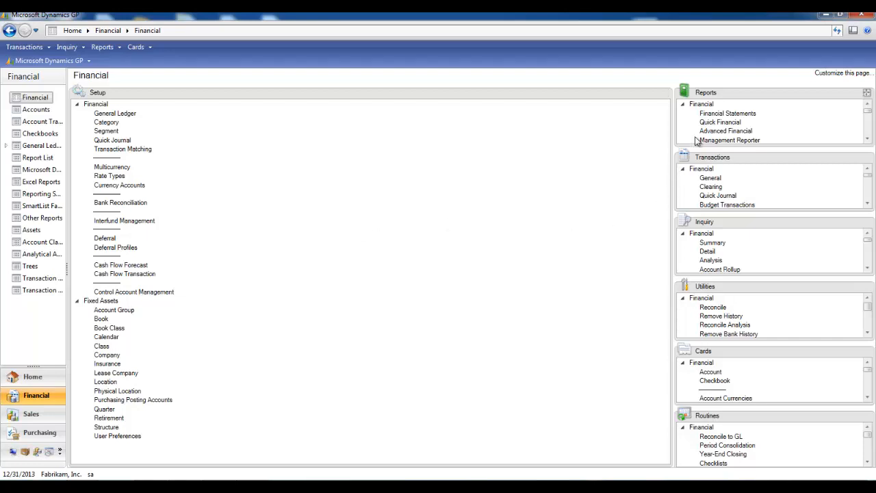
Open the Trial Balance Report window from the financial reports, review its Detailed report options, and close it.
{"action": "left_click", "coordinate": [867, 93]}
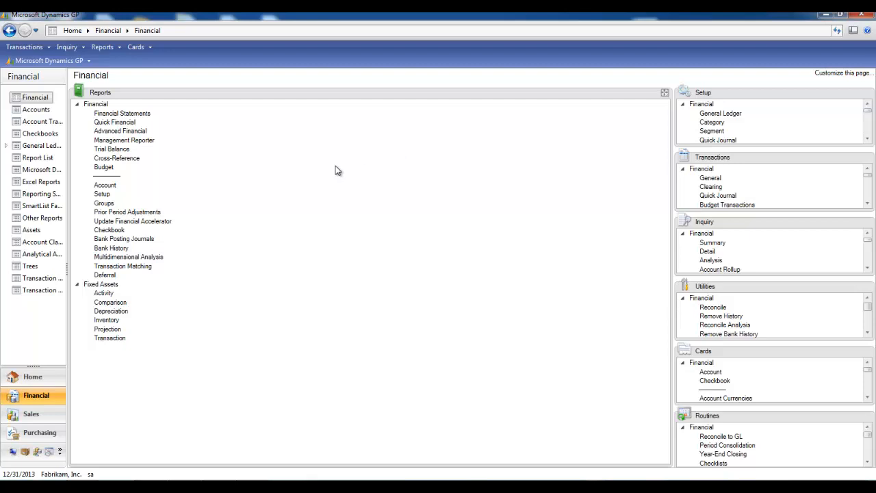
{"action": "left_click", "coordinate": [115, 150]}
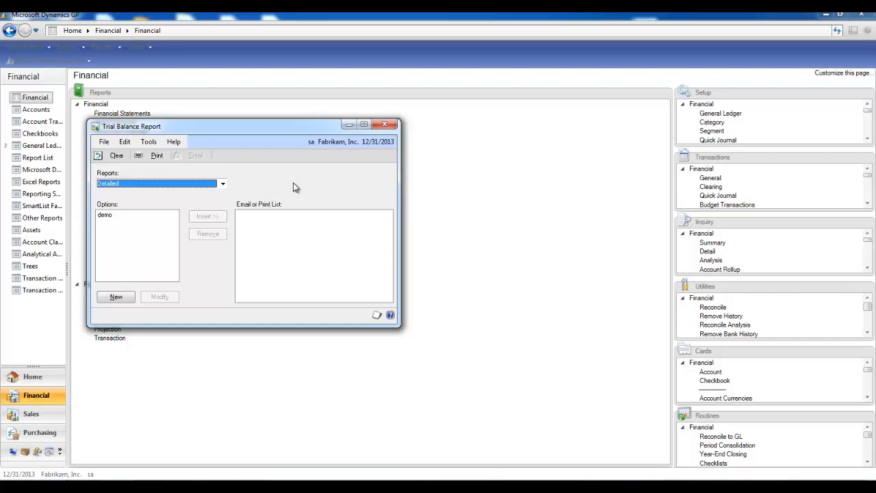
{"action": "left_click", "coordinate": [385, 124]}
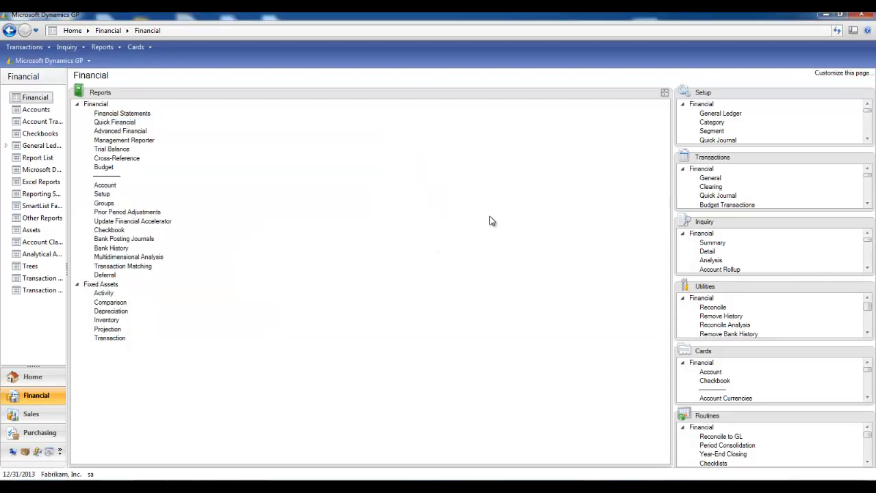
Open the company's Fiscal Periods Setup, examine the 2013 periods and their closed series, and close the window.
{"action": "left_click", "coordinate": [13, 451]}
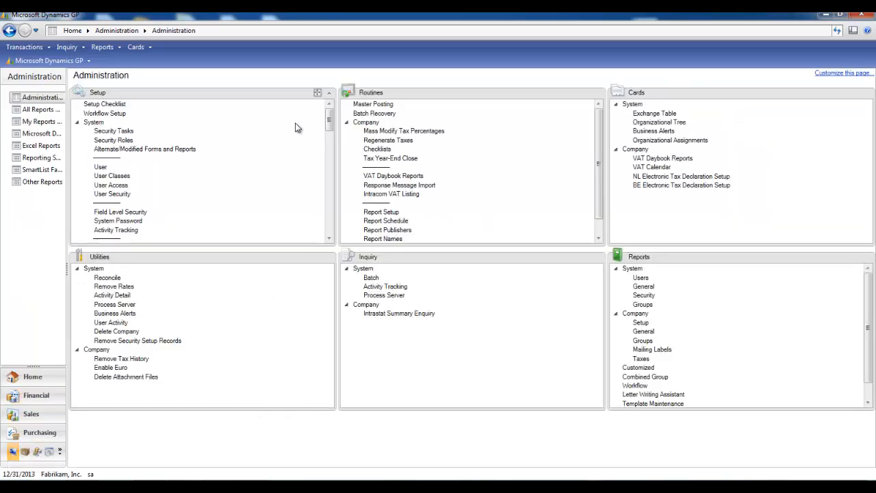
{"action": "left_click_drag", "start_coordinate": [328, 118], "coordinate": [329, 167]}
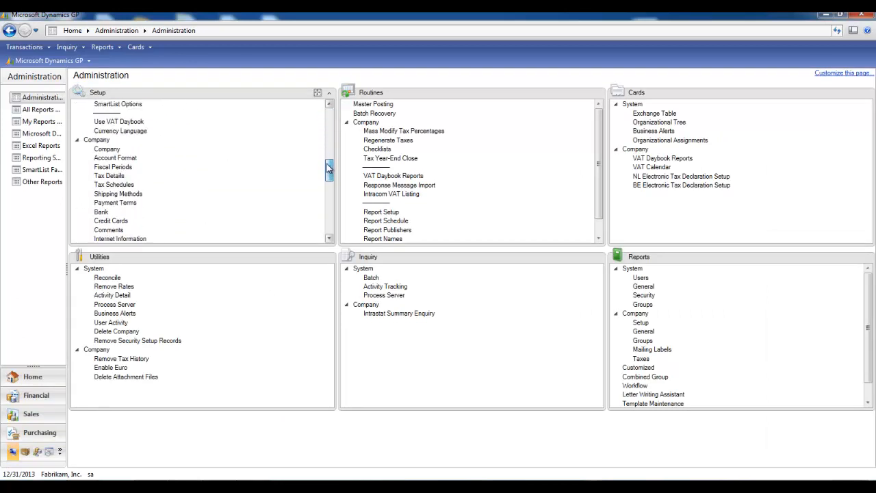
{"action": "left_click", "coordinate": [116, 168]}
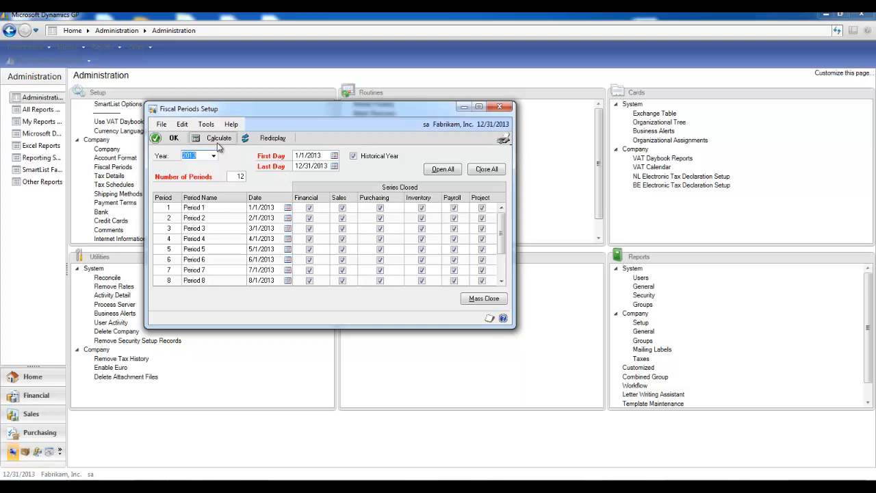
{"action": "left_click", "coordinate": [501, 108]}
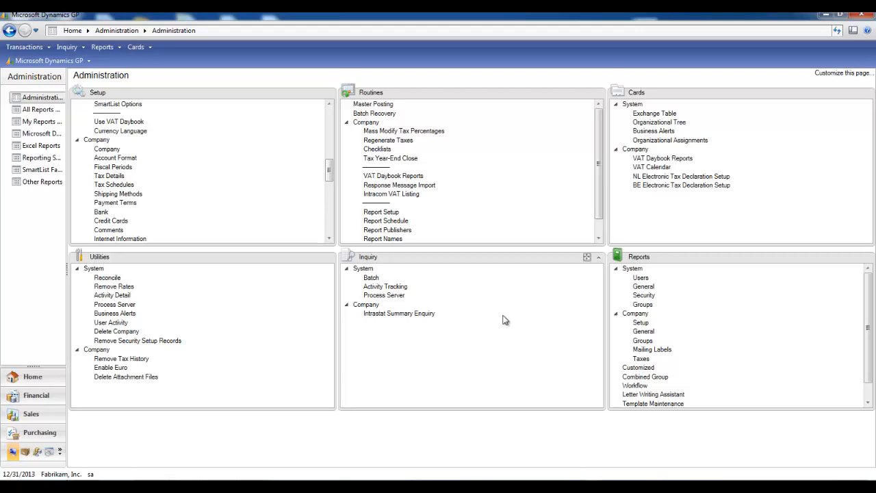
Open the financial Year-End Closing routine, review its retained earnings account and inactive account options, and minimize the window.
{"action": "left_click", "coordinate": [30, 397]}
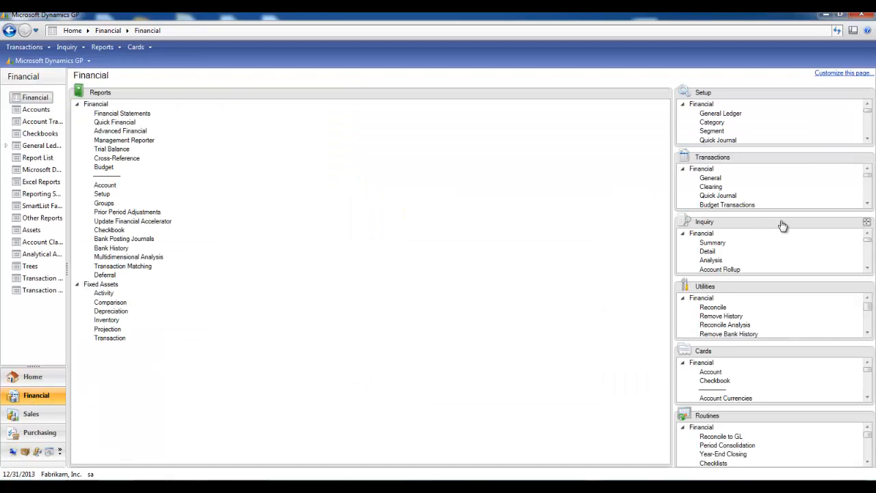
{"action": "left_click", "coordinate": [868, 416]}
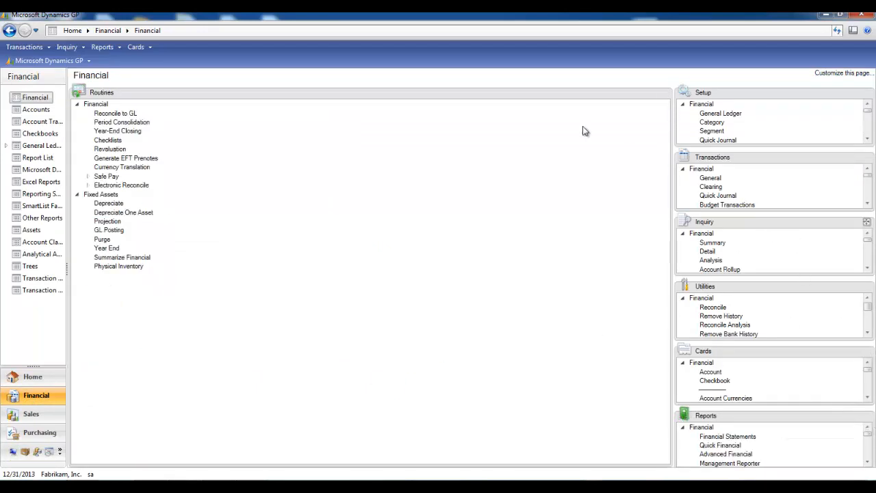
{"action": "left_click", "coordinate": [130, 134]}
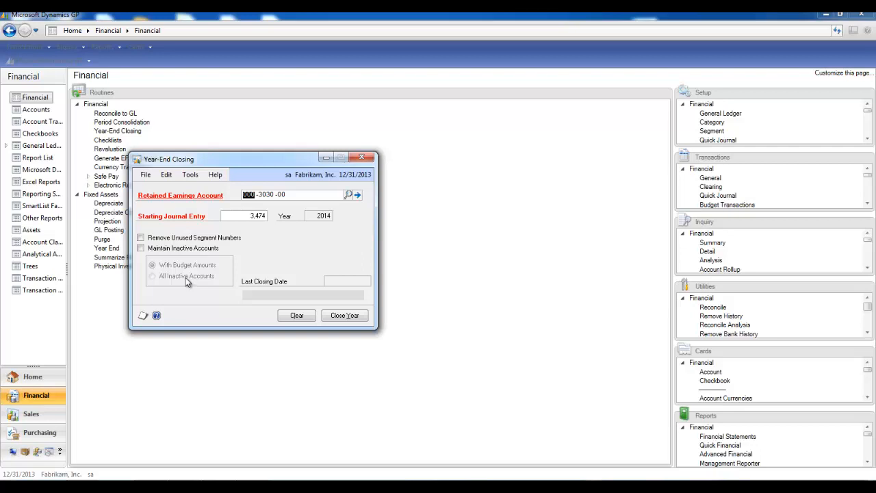
{"action": "left_click", "coordinate": [328, 159]}
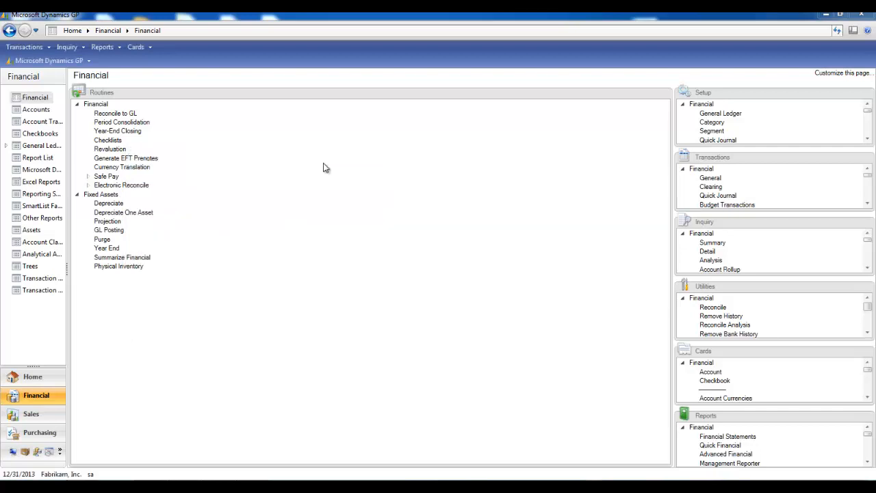
Open Unit Account Maintenance, examine the Clear Balance During Year-End Close option, and close the window without changes.
{"action": "left_click", "coordinate": [867, 351]}
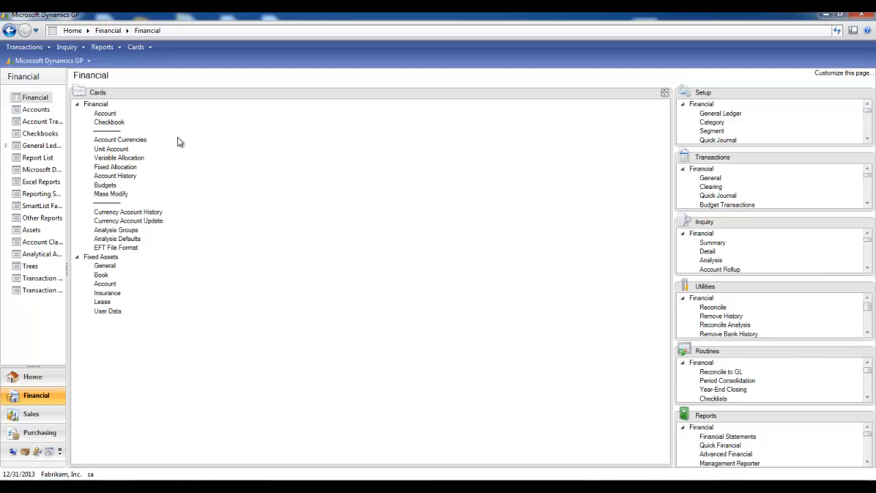
{"action": "left_click", "coordinate": [113, 149]}
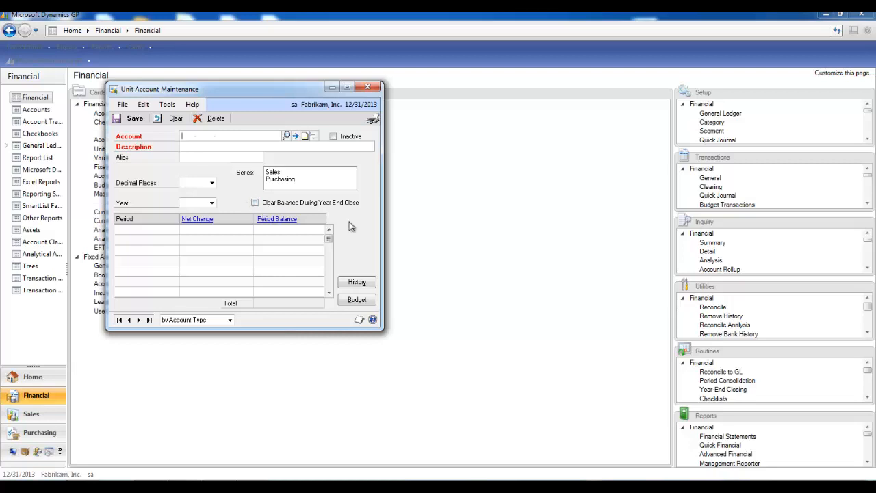
{"action": "left_click", "coordinate": [373, 88]}
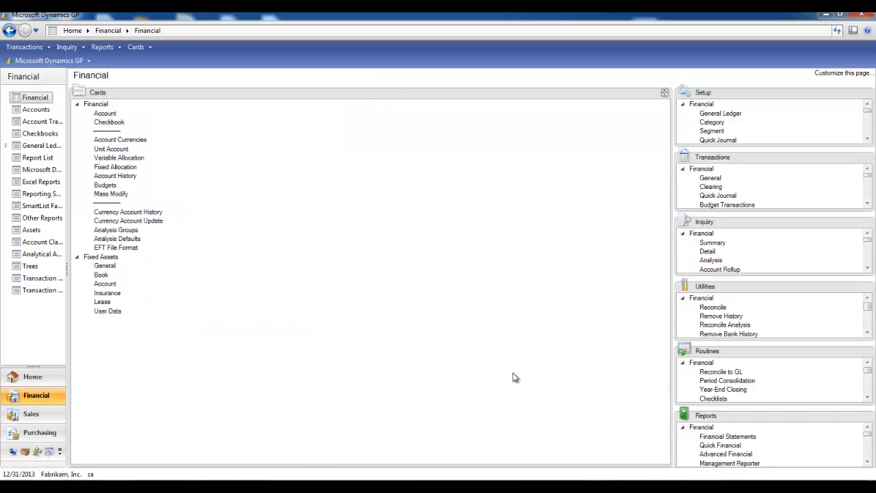
Return to the Year-End Closing window, review the closing settings, and close it without closing the year.
{"action": "left_click", "coordinate": [867, 352]}
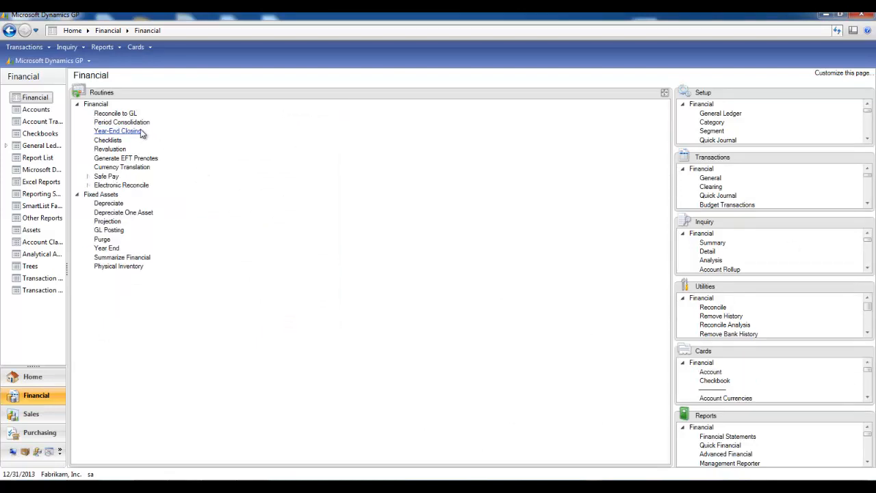
{"action": "left_click", "coordinate": [137, 131]}
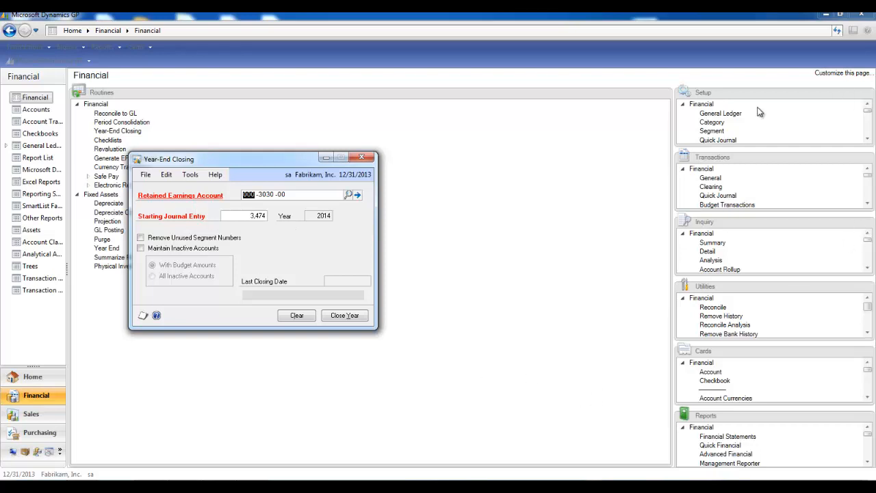
{"action": "left_click", "coordinate": [733, 115]}
{"action": "left_click", "coordinate": [734, 119]}
{"action": "left_click", "coordinate": [364, 158]}
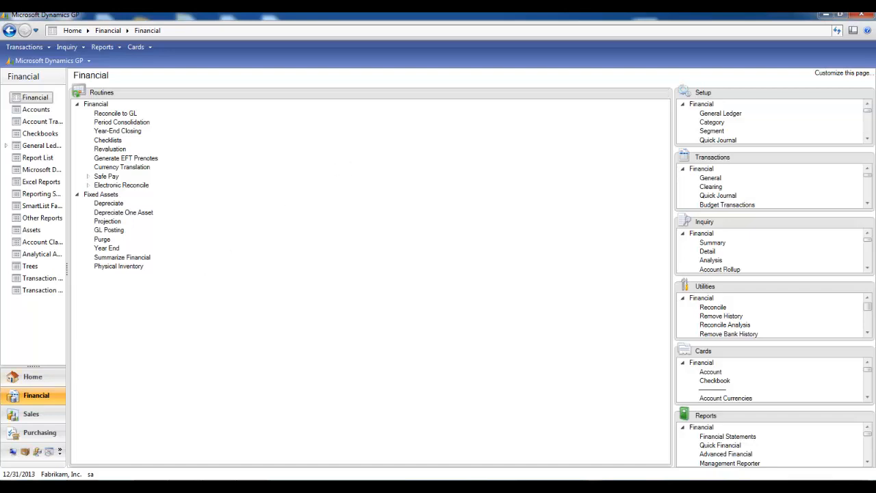
Reopen Fiscal Periods Setup from the company setup in Administration, and close it without changing any period.
{"action": "left_click", "coordinate": [13, 454]}
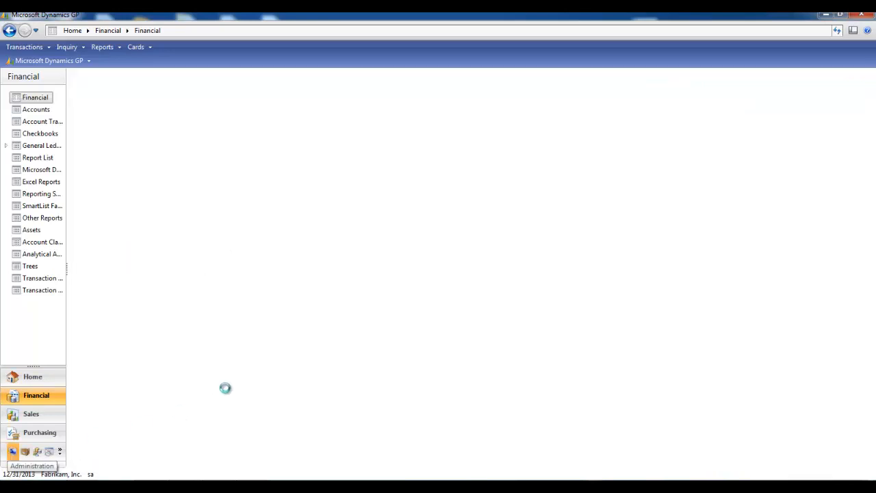
{"action": "left_click_drag", "start_coordinate": [331, 122], "coordinate": [327, 165]}
{"action": "left_click", "coordinate": [125, 146]}
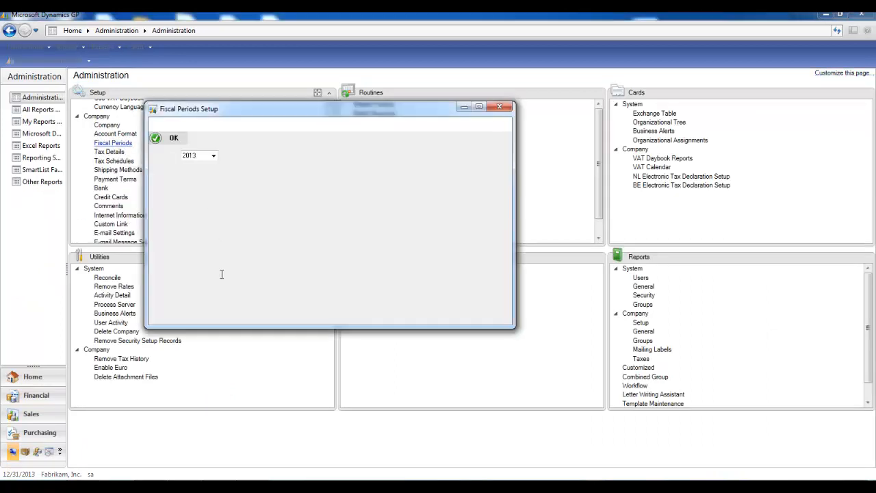
{"action": "left_click", "coordinate": [499, 107]}
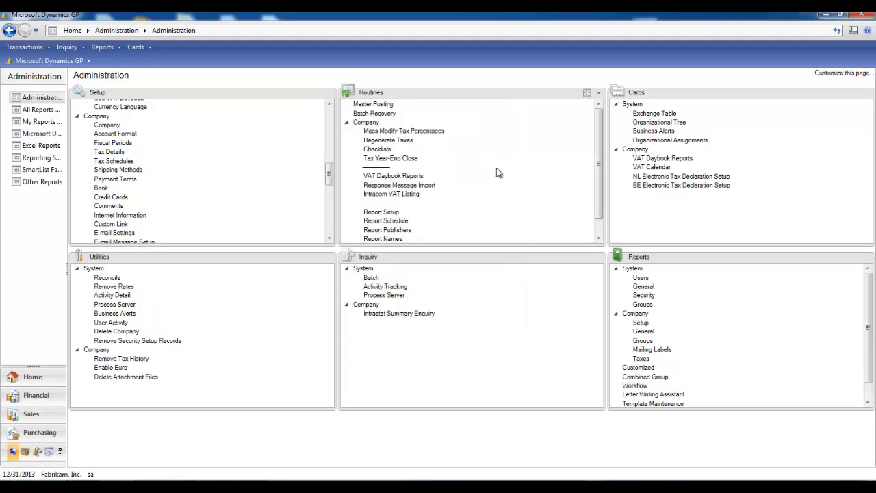